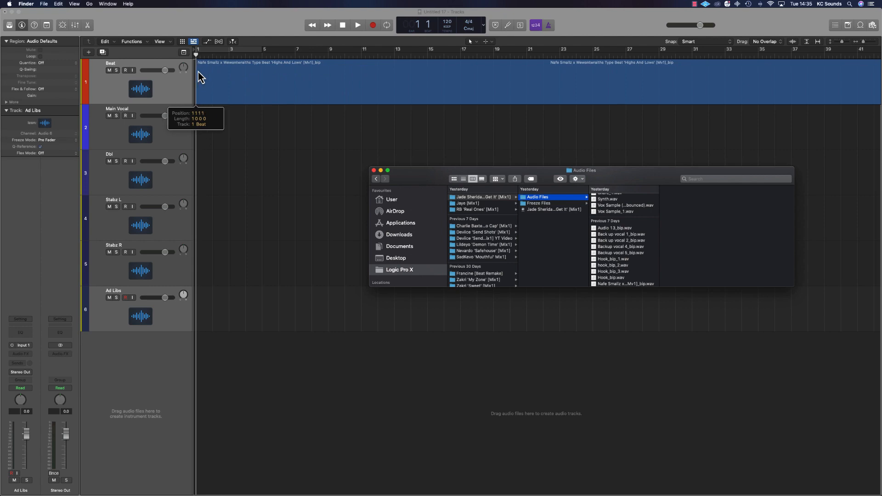
left_click(498, 169, "ctrl+alt")
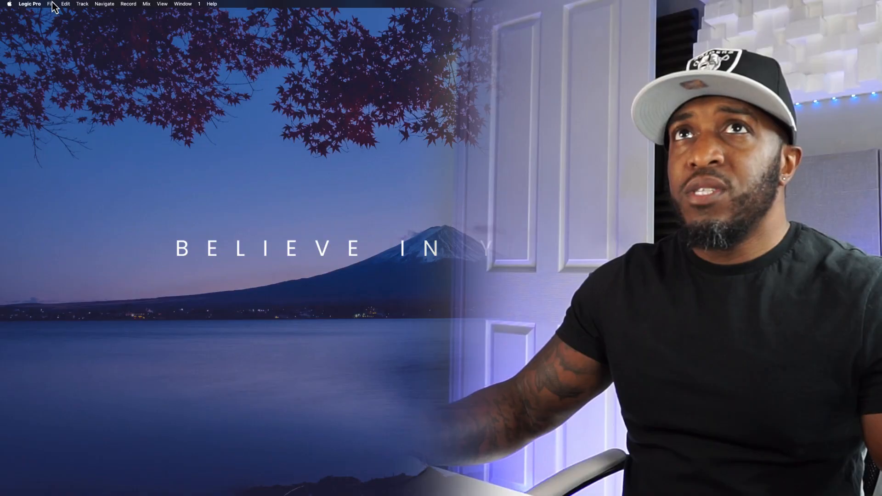
- Create a new project with one audio track using Input 1 and name the track Beat
left_click(51, 3)
left_click(63, 14)
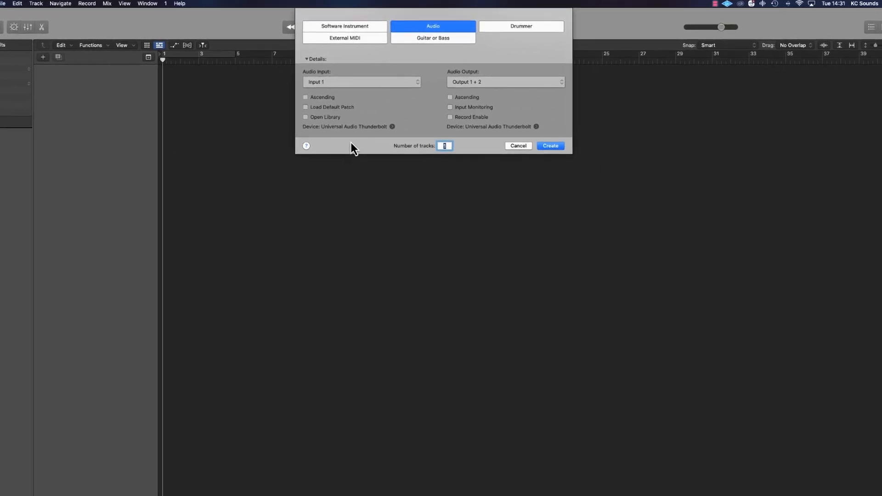
left_click(551, 146)
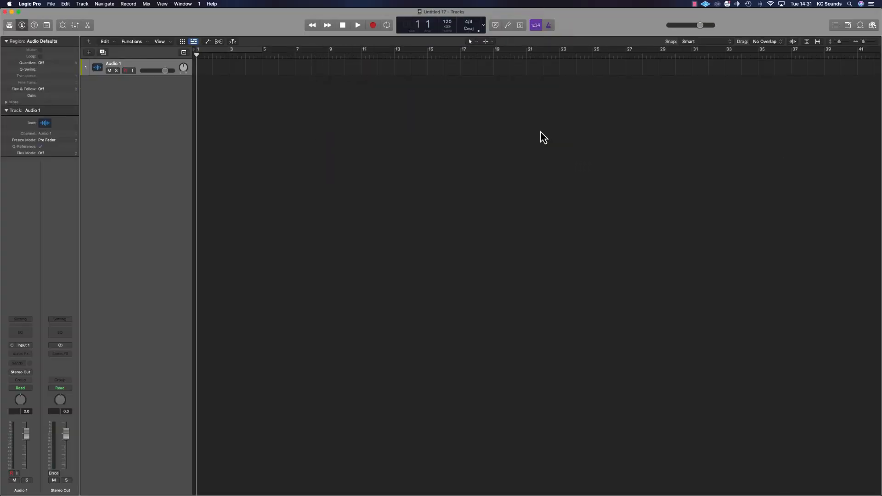
type("Beat")
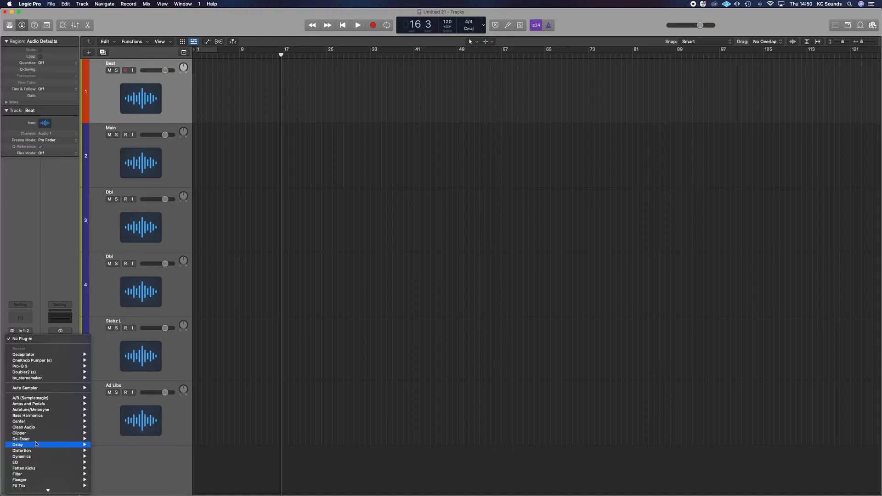
- Insert the BPM Counter plug-in on the Beat track
scroll(36, 445, "down", 5)
mouse_move(36, 444)
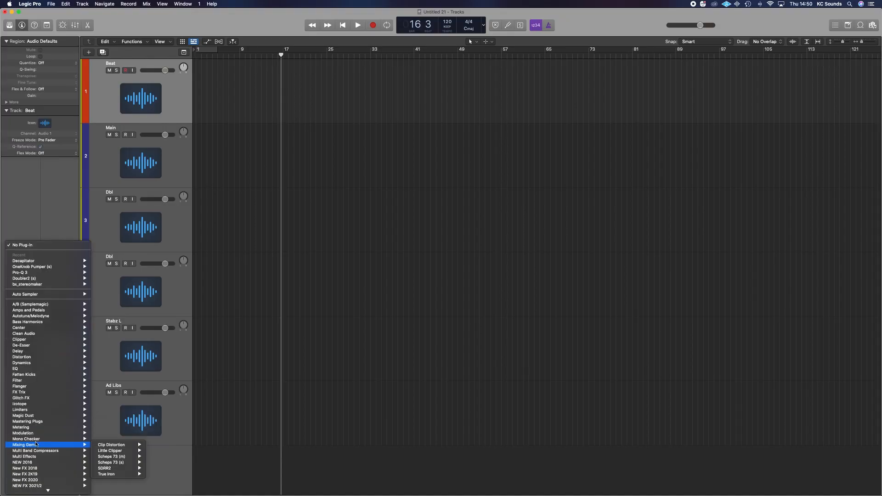
left_click(120, 421)
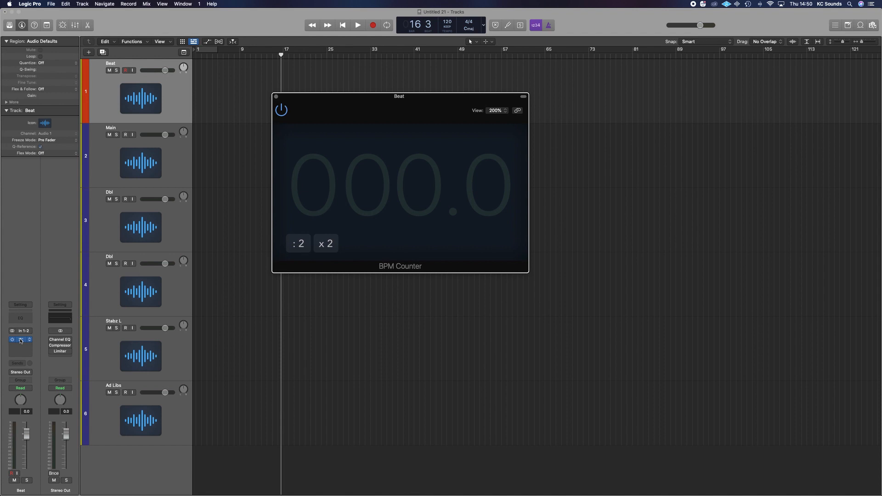
left_click(21, 340)
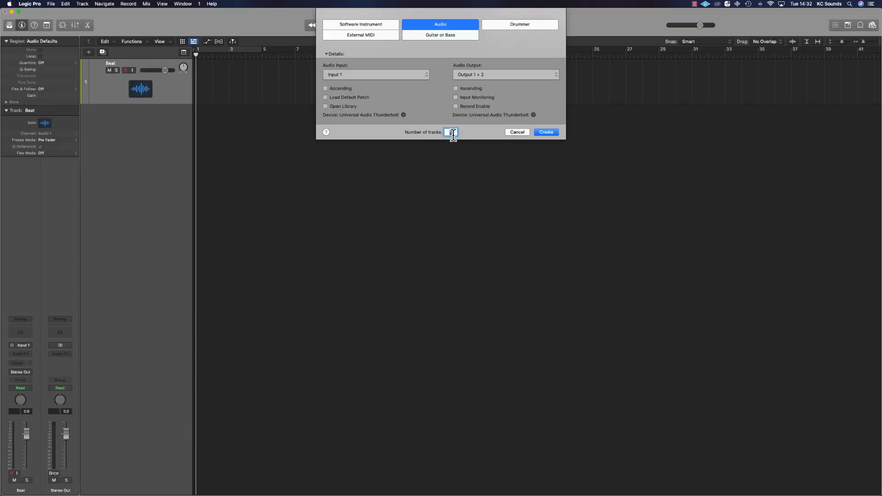
- Add five more audio tracks and name the first two of them Main Vocal and Dbl
key("Return")
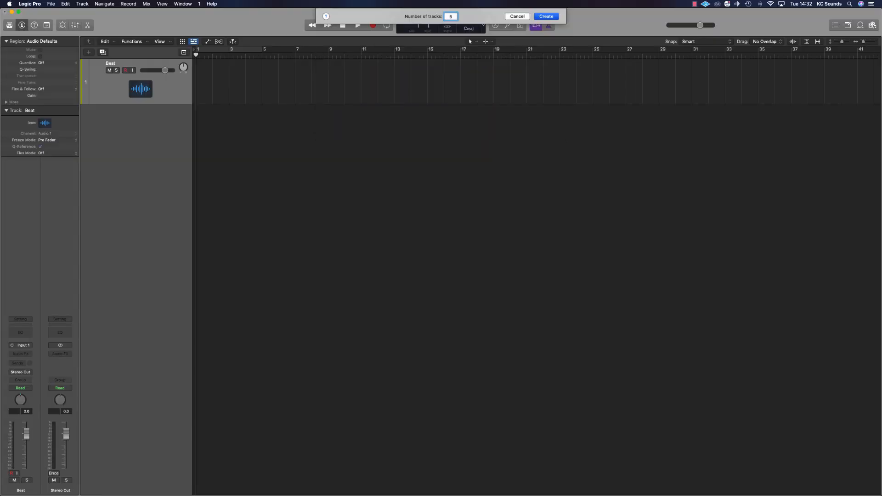
left_click(132, 135)
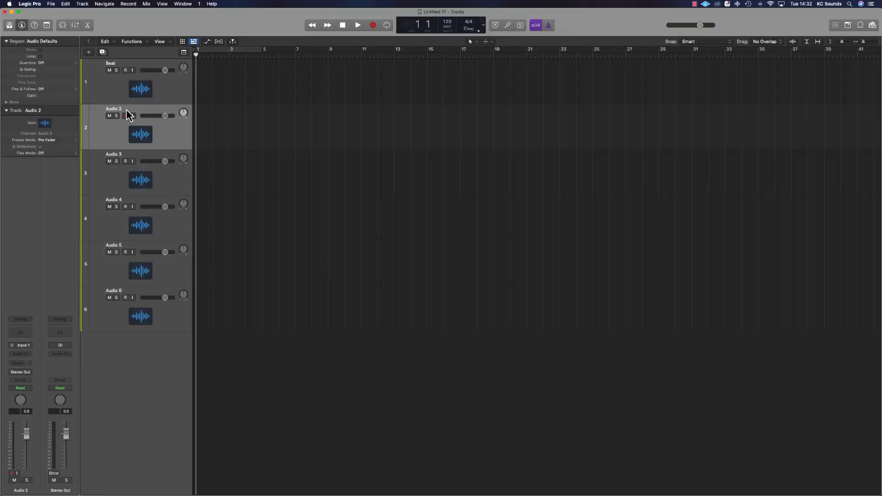
type("Main")
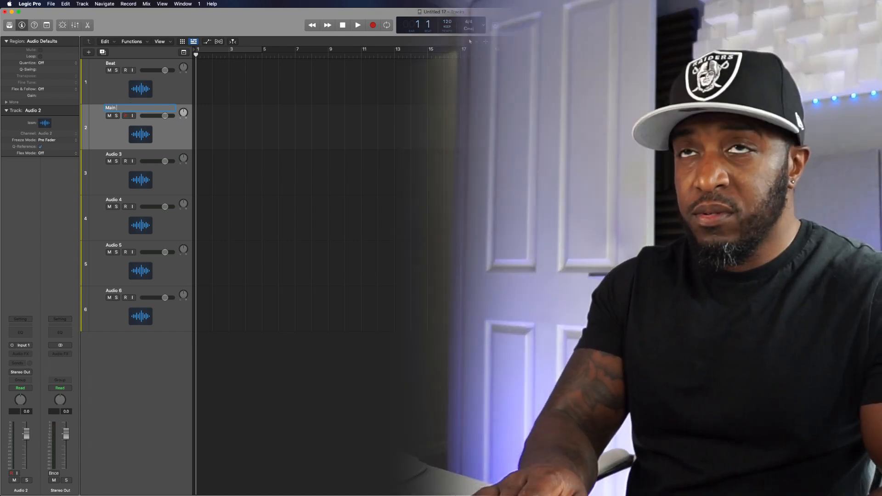
type(" Vocal")
key("Tab")
type("D")
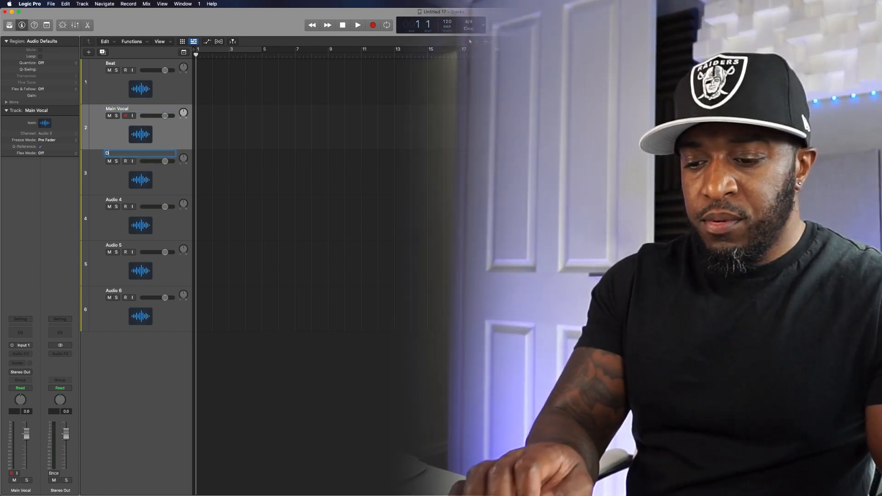
type("bl")
key("Tab")
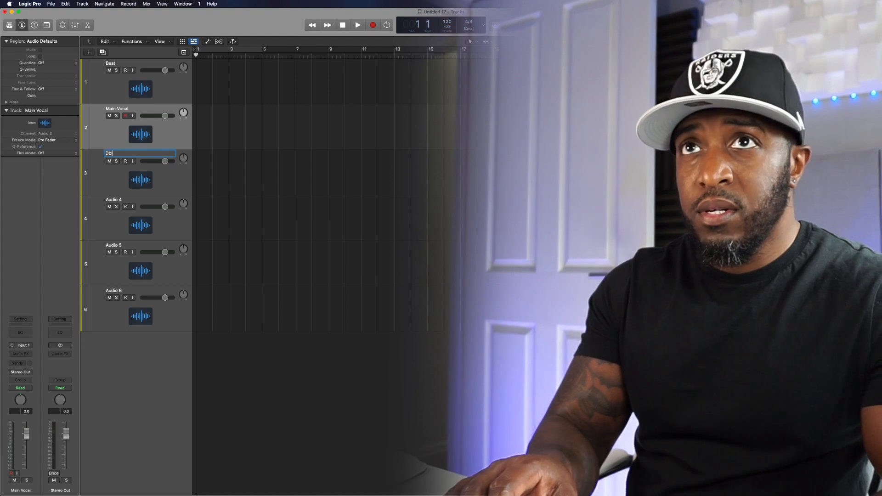
- Name the remaining three new audio tracks Stabz L, Stabz R and Ad Libs
type("Stab")
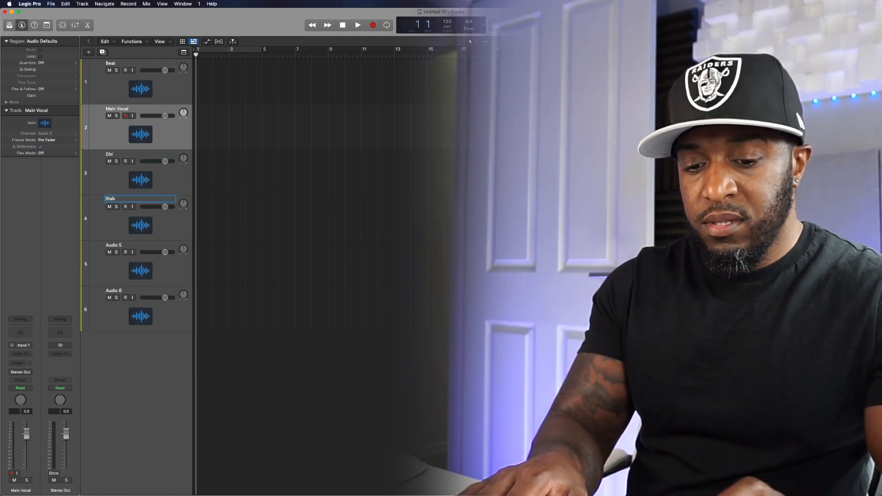
type("z L")
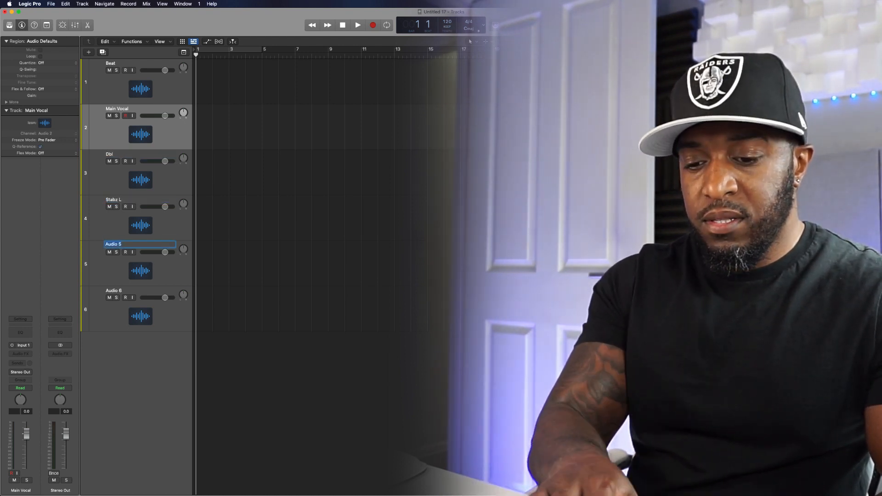
type("Stabz R")
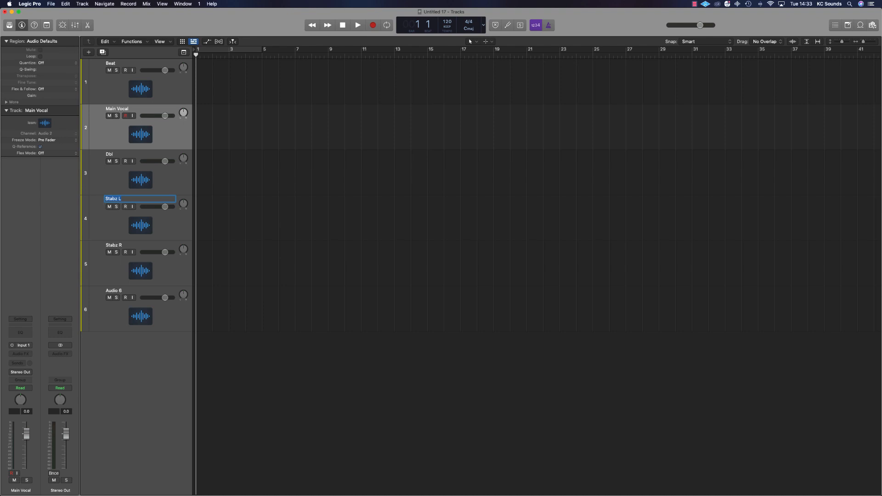
key("Tab")
key("Tab")
type("Ad Li")
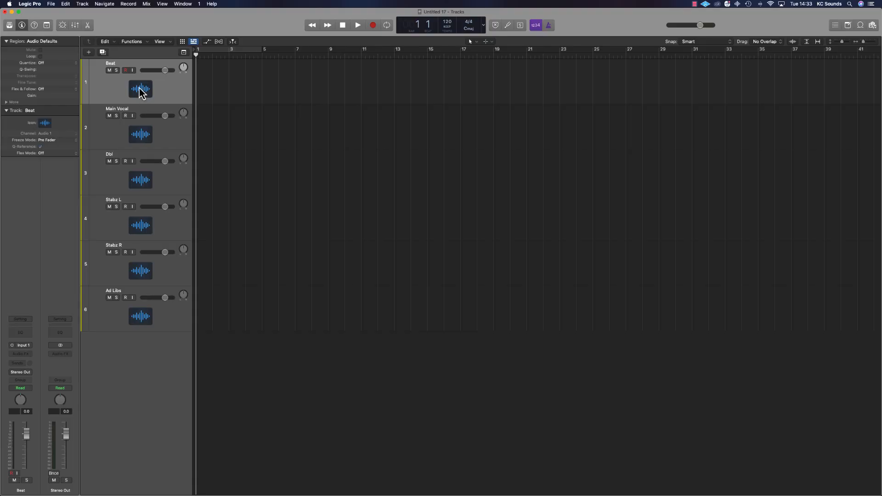
left_click(140, 90)
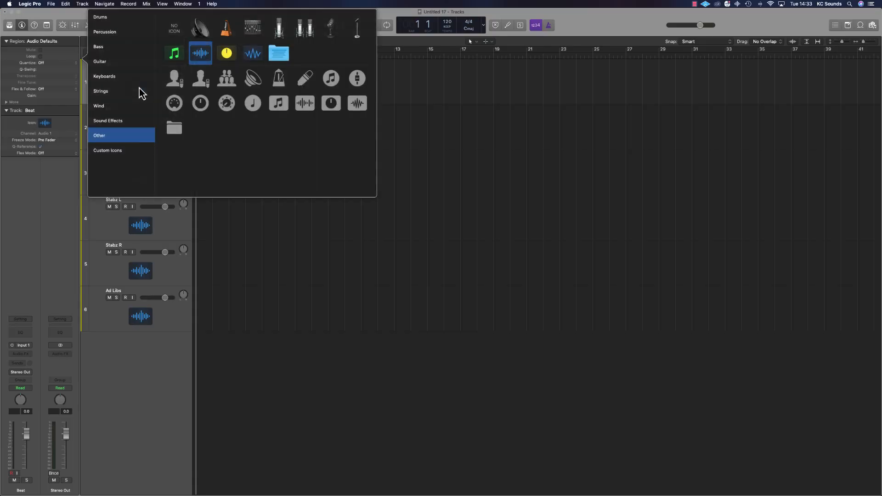
left_click(250, 397)
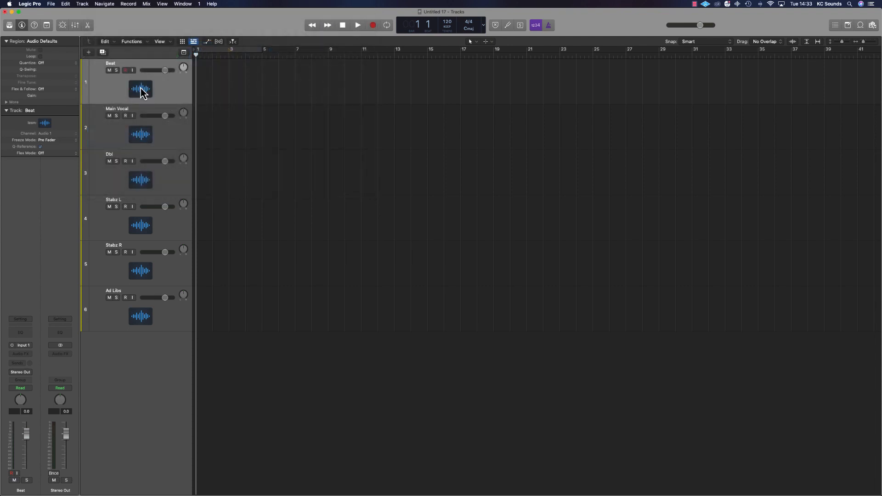
right_click(182, 90)
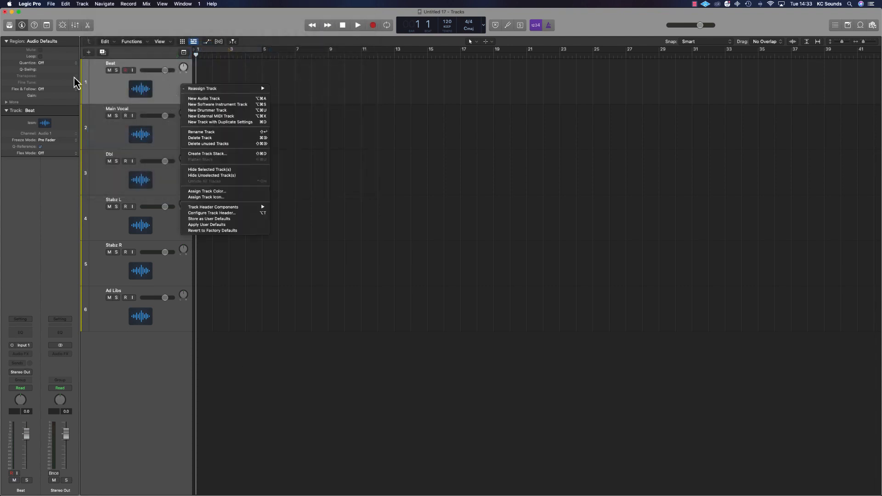
left_click(94, 84)
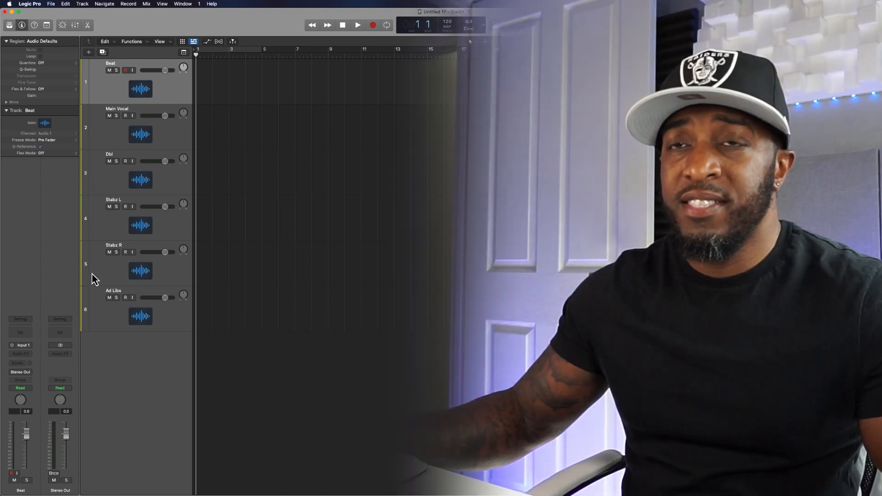
- Display the track colour palette and assign red to the Beat track
right_click(171, 90)
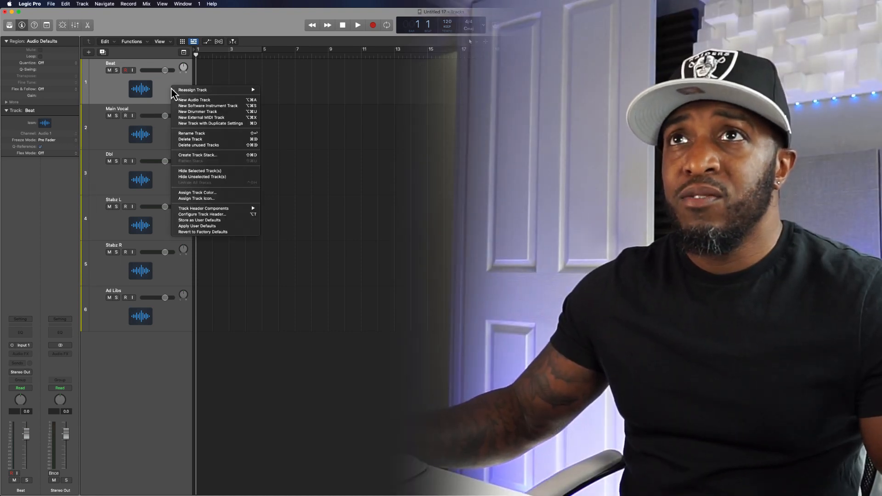
left_click(204, 193)
left_click_drag(579, 288, 372, 244)
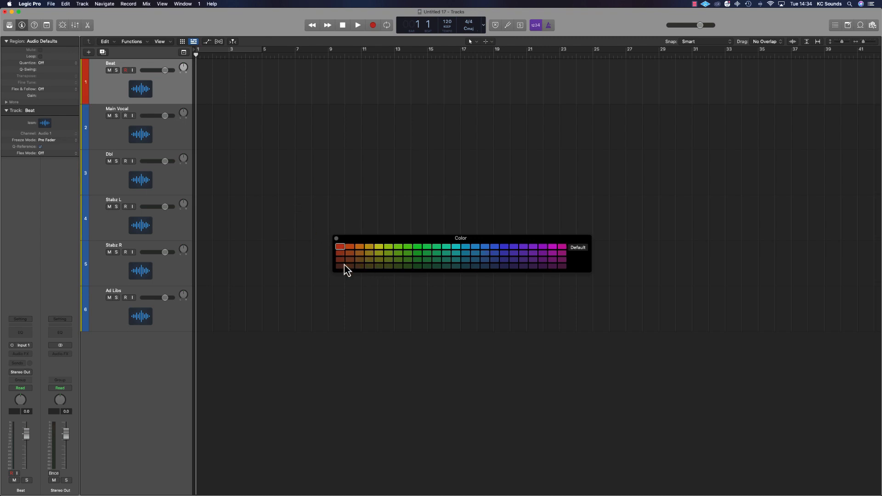
- Colour the Main Vocal track bright blue and the Dbl, Stabz L, Stabz R and Ad Libs tracks in darker blues
key("Down")
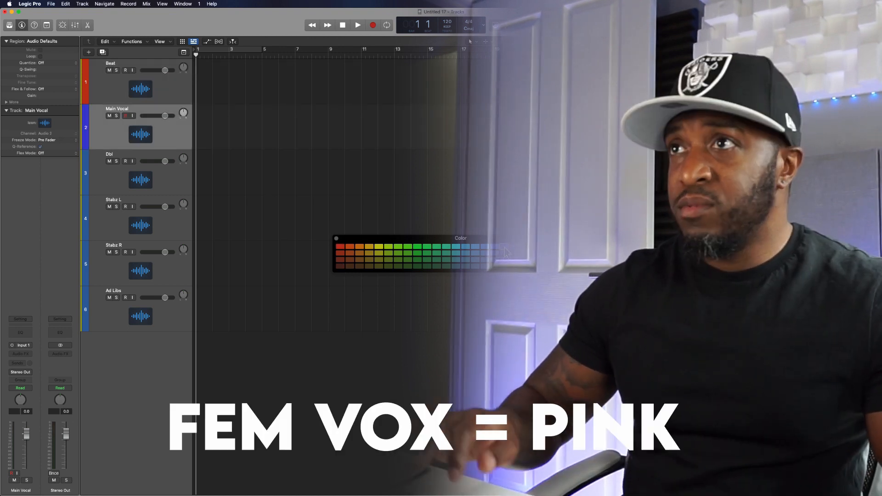
key("Down")
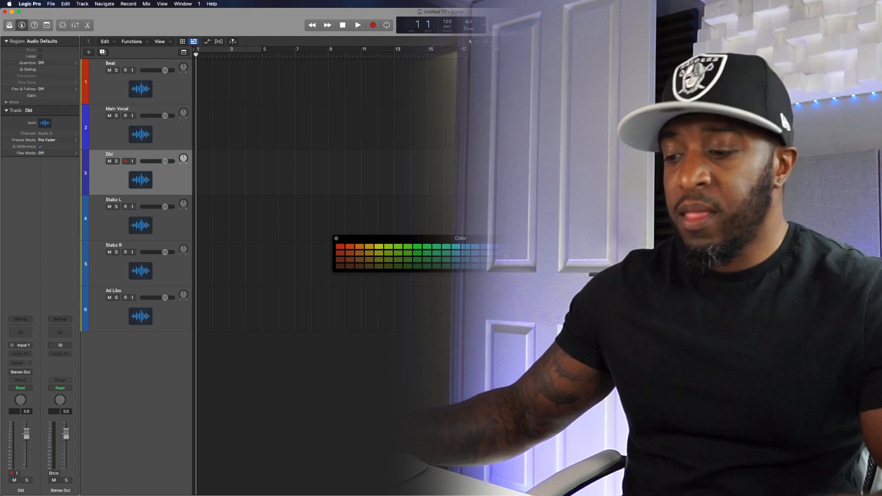
key("Down")
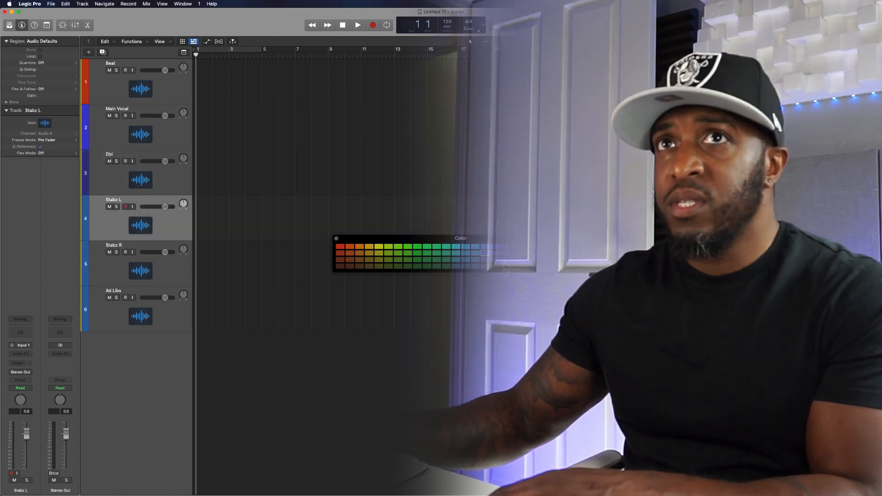
key("Up")
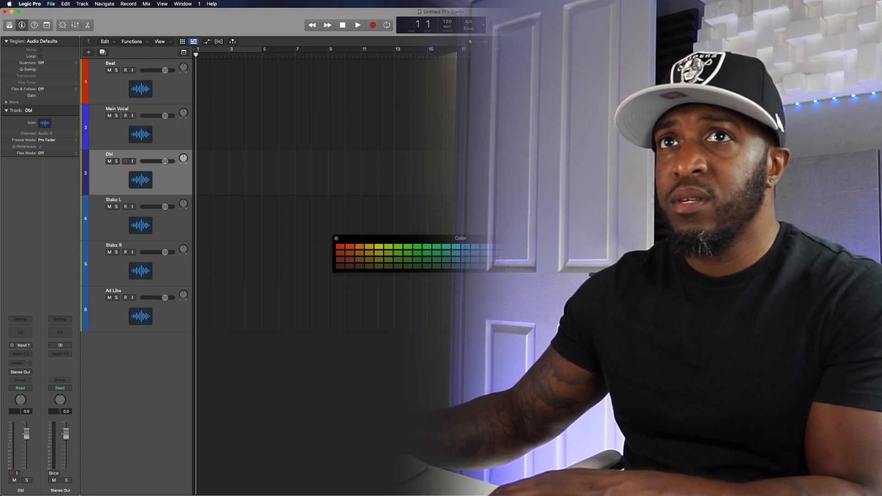
key("Down")
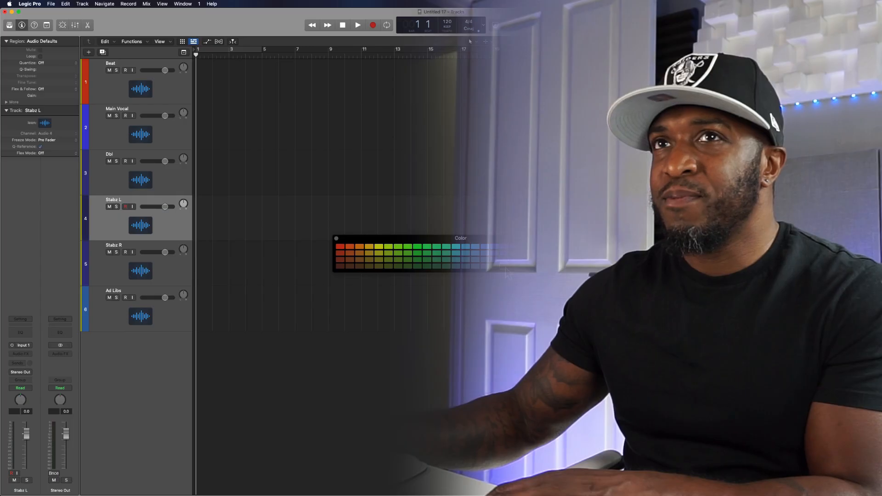
key("Down")
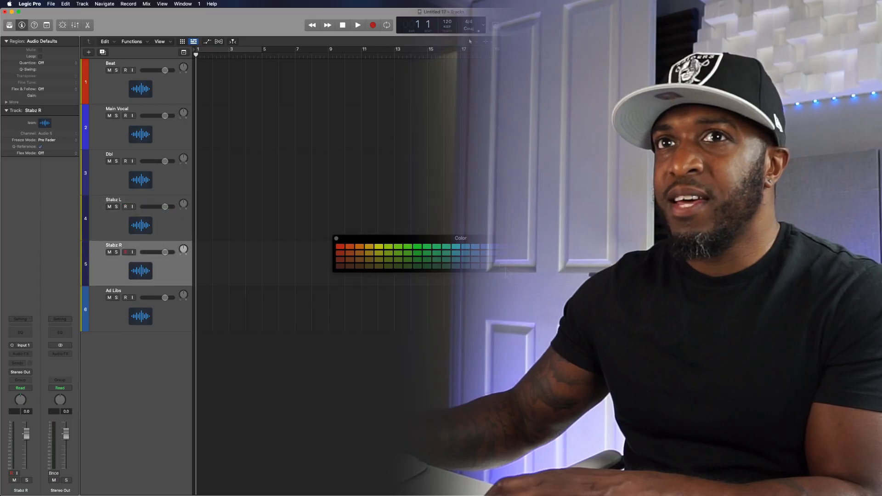
key("Down")
left_click(495, 247)
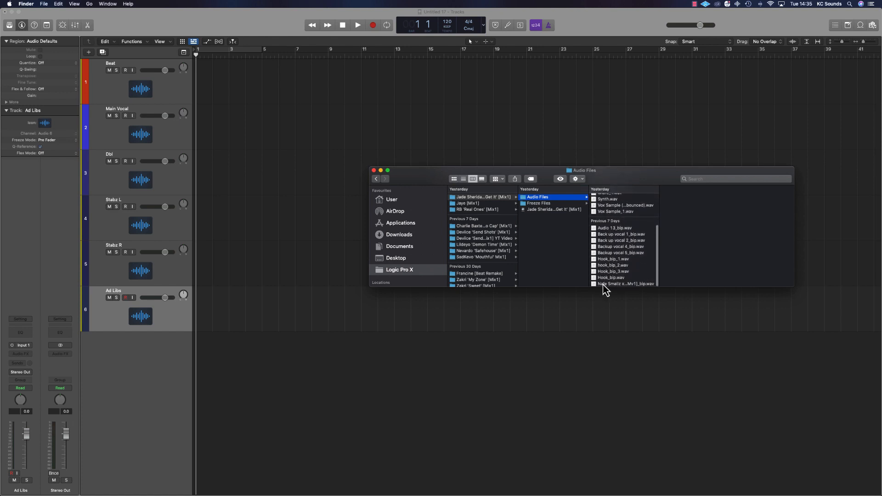
- Import the Nafe Smallz beat with its tempo information onto the Beat track and Hook_bip_1.wav onto Main Vocal, both starting at bar 1
left_click_drag(399, 163, 211, 78)
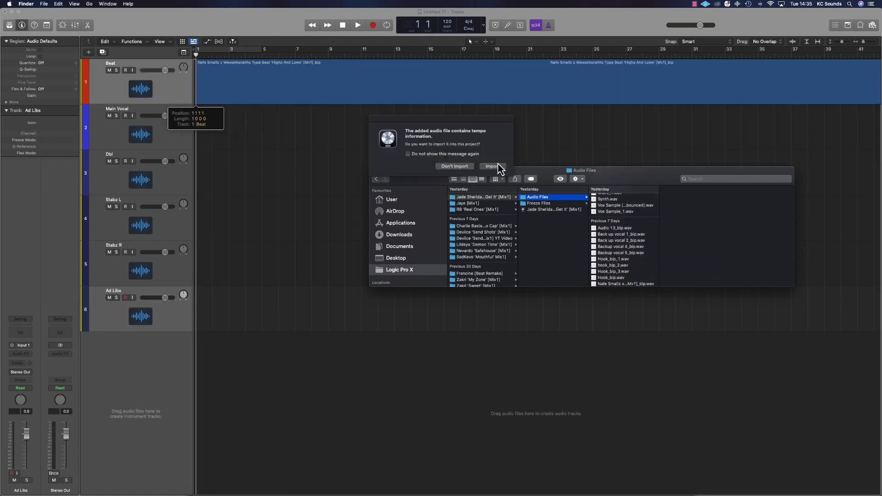
left_click(493, 167)
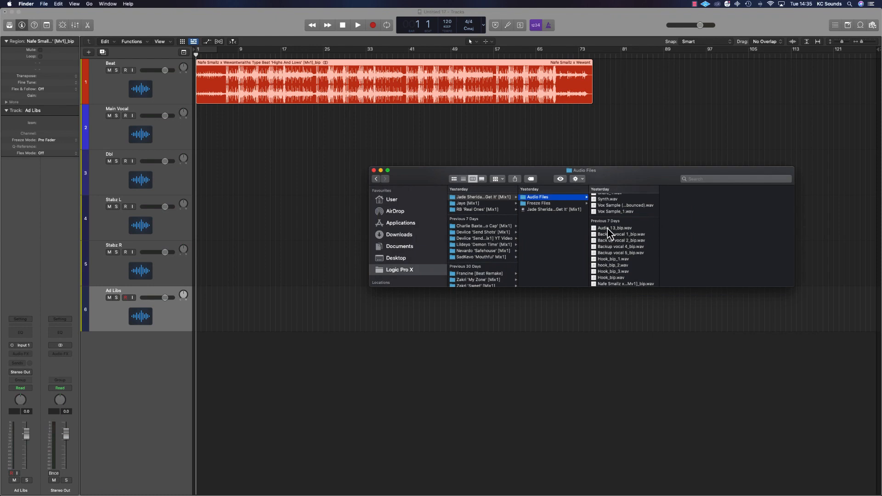
scroll(608, 229, "down", 5)
left_click_drag(614, 259, 300, 140)
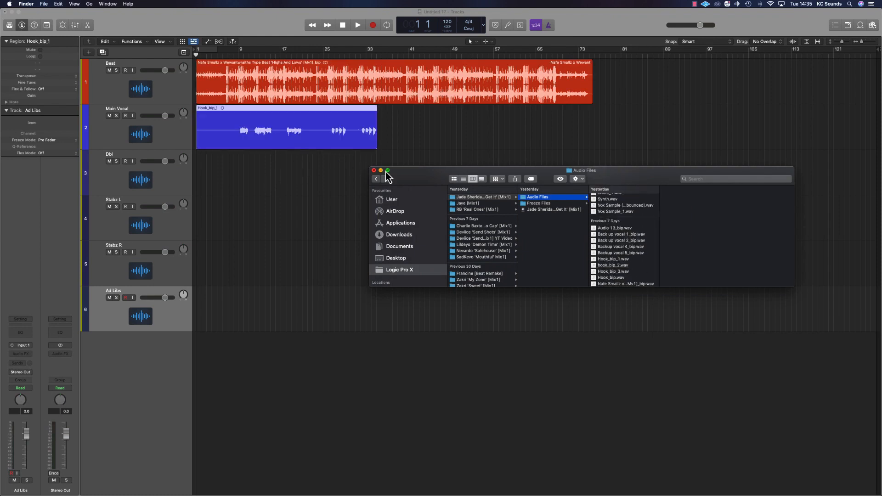
left_click(308, 276)
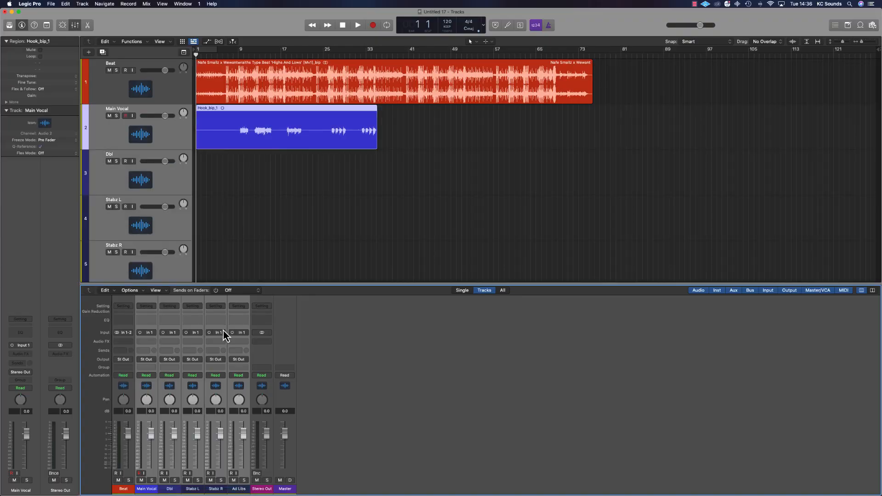
left_click(220, 342)
mouse_move(249, 432)
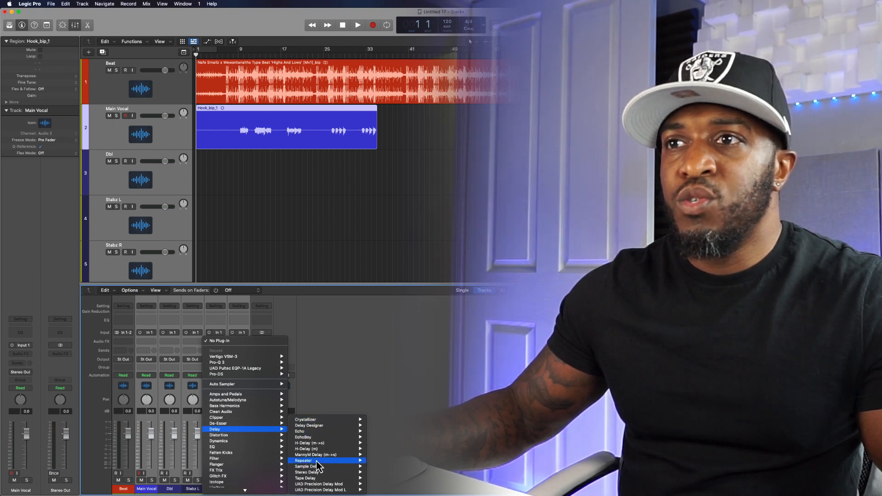
left_click(316, 473)
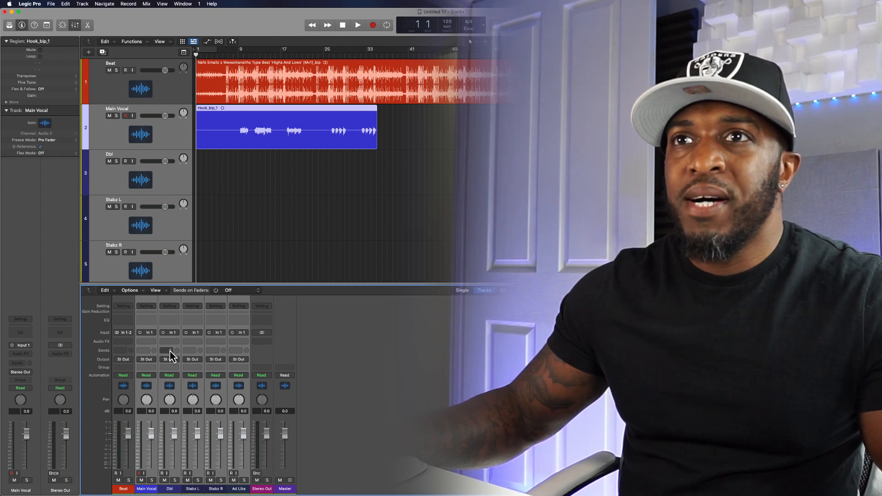
- Send the five vocal tracks, Main Vocal through Ad Libs, to Bus 1 and name the resulting aux channel Del1
left_click(169, 351)
mouse_move(206, 361)
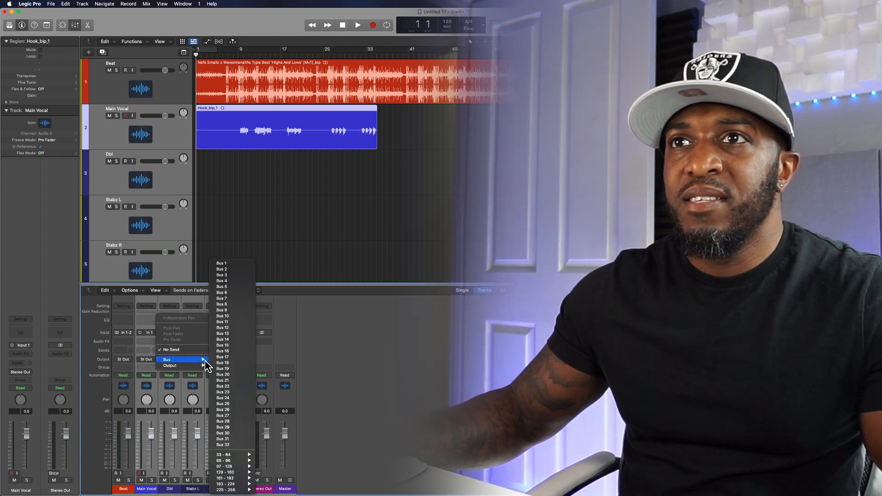
left_click(223, 265)
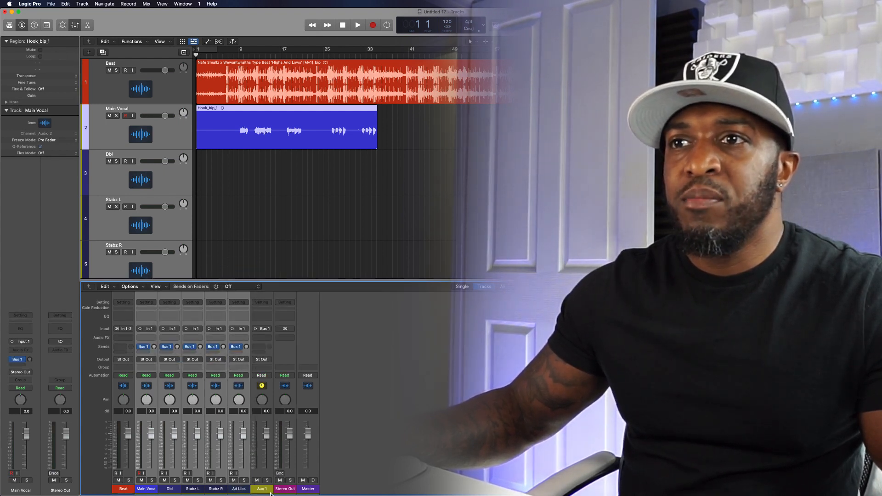
double_click(262, 489)
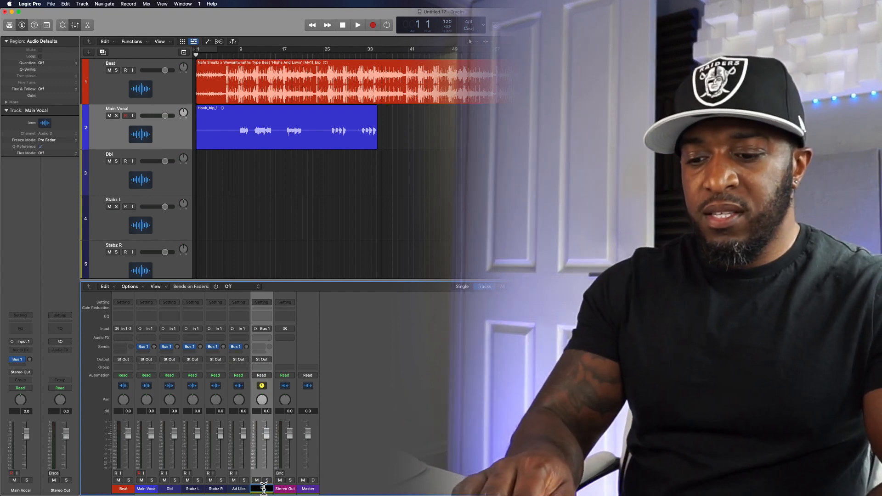
type("Del")
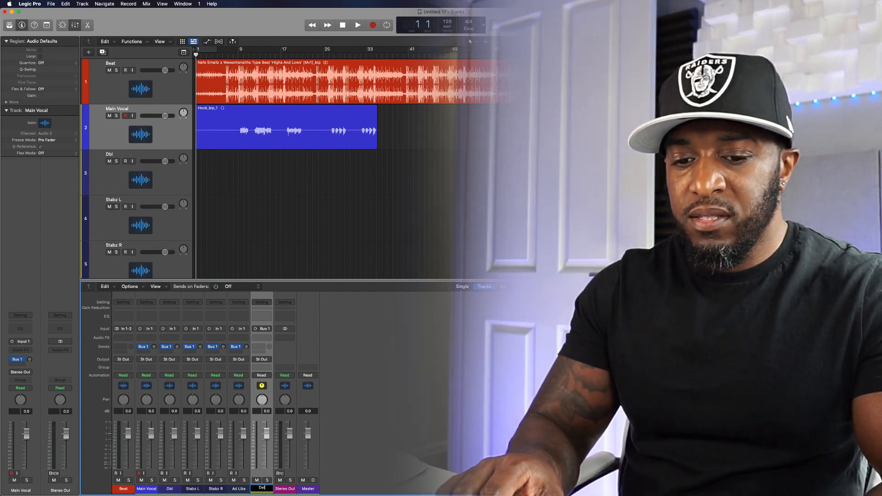
type("a")
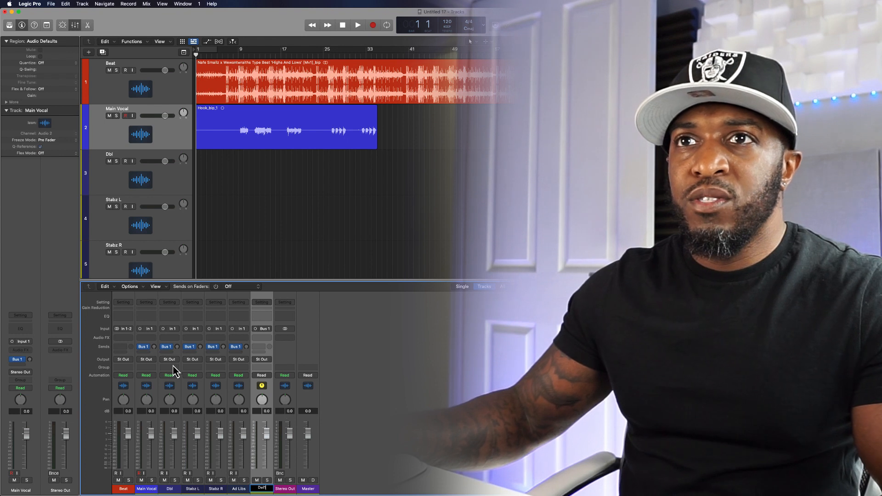
- Add a second send to the Main Vocal track, routed to Bus 2
mouse_move(155, 364)
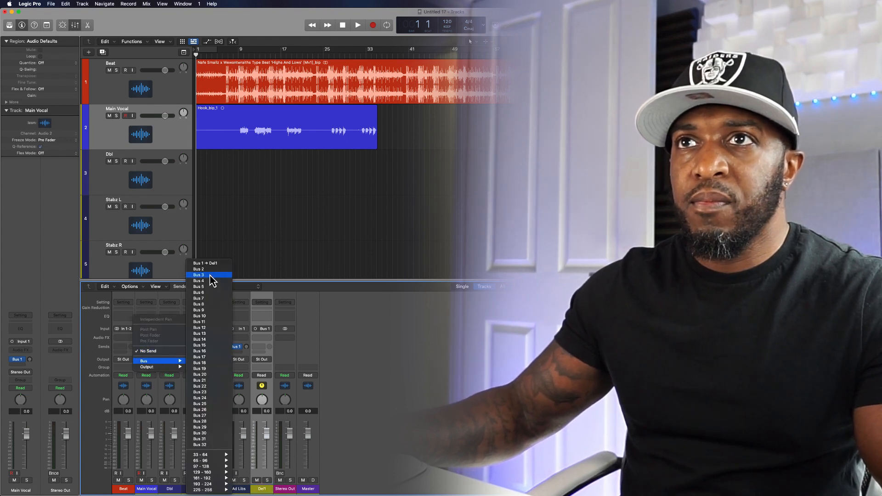
left_click(211, 270)
left_click(283, 340)
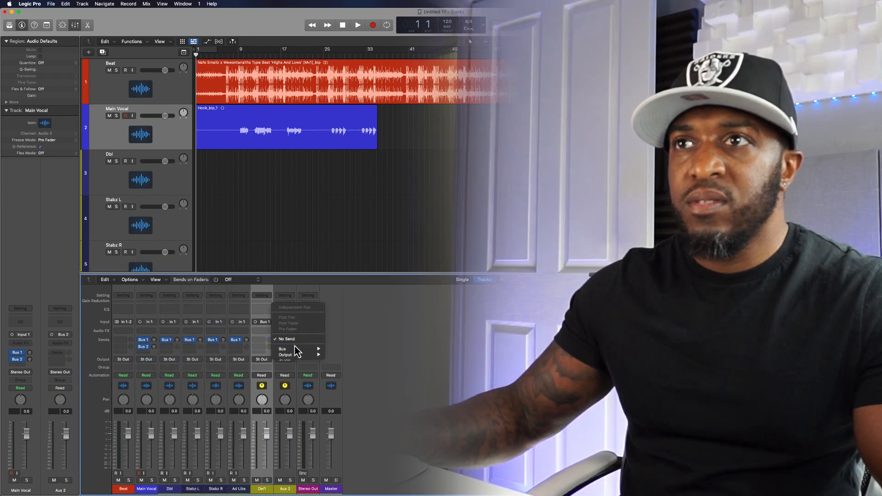
mouse_move(298, 349)
left_click(349, 270)
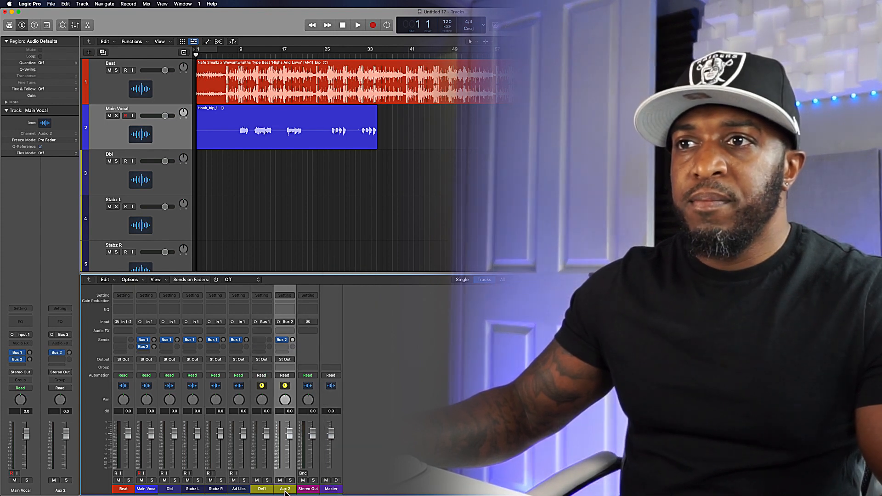
- Name the two delay aux channels Del 1 and Del 2, and clear the unwanted Bus 2 send from Del 2
double_click(284, 489)
type("Del2")
key("Return")
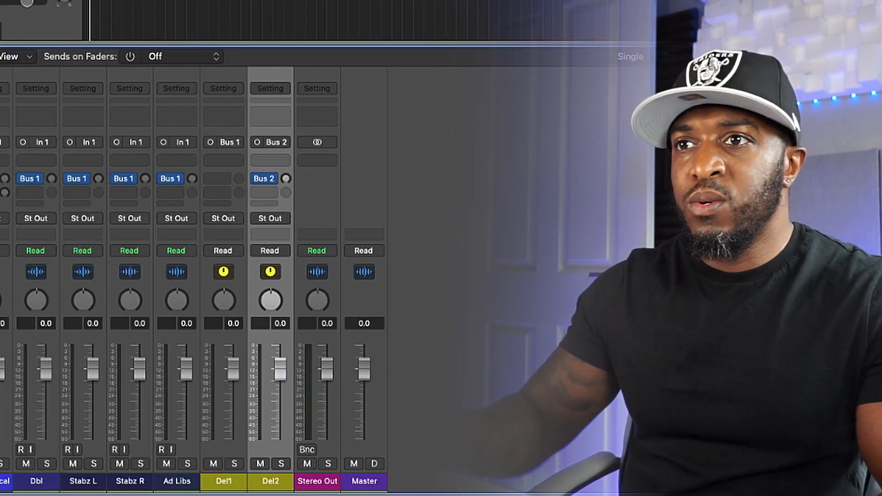
double_click(225, 486)
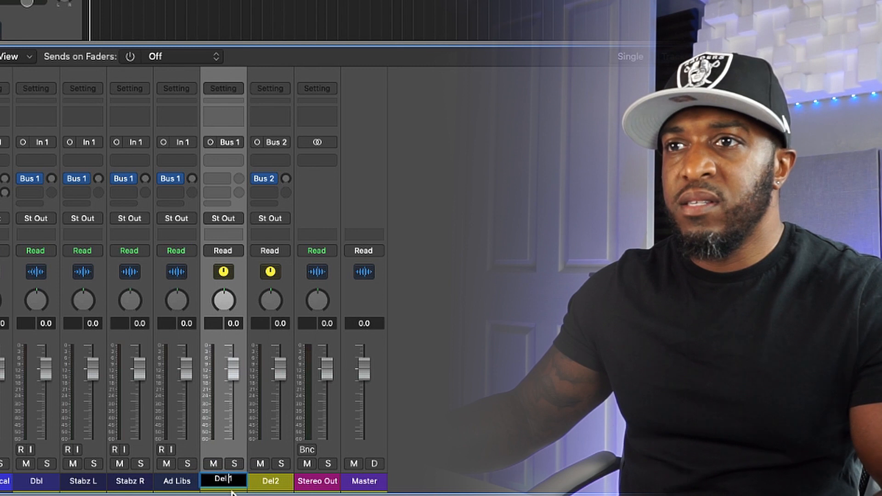
left_click(284, 489)
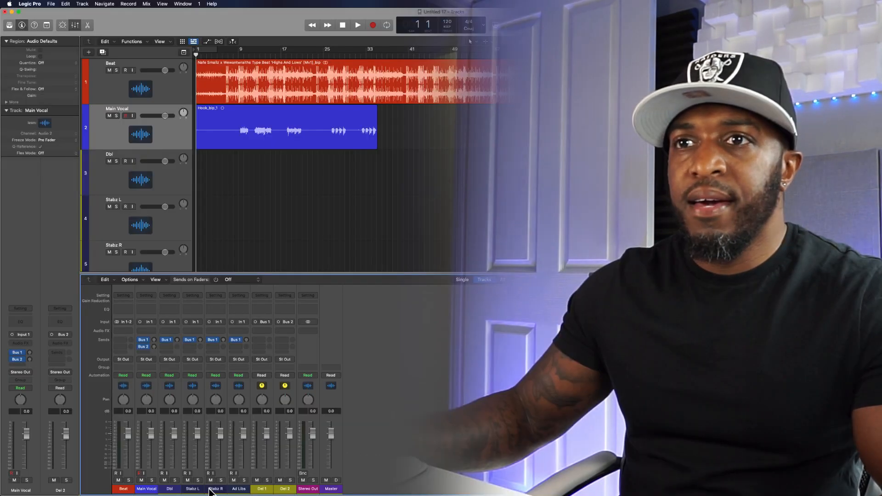
- Add a second send to Bus 2 on the Dbl, Stabz L, Stabz R and Ad Libs tracks
left_click_drag(178, 487, 238, 464)
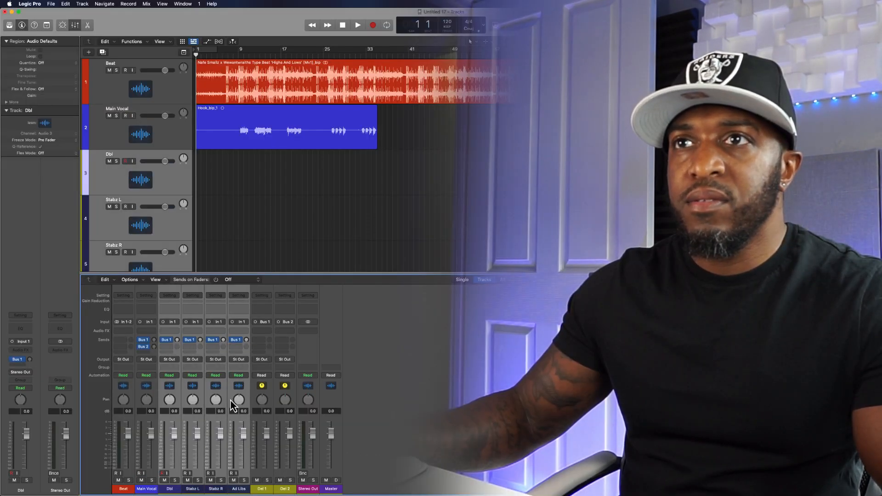
left_click(218, 348)
mouse_move(232, 357)
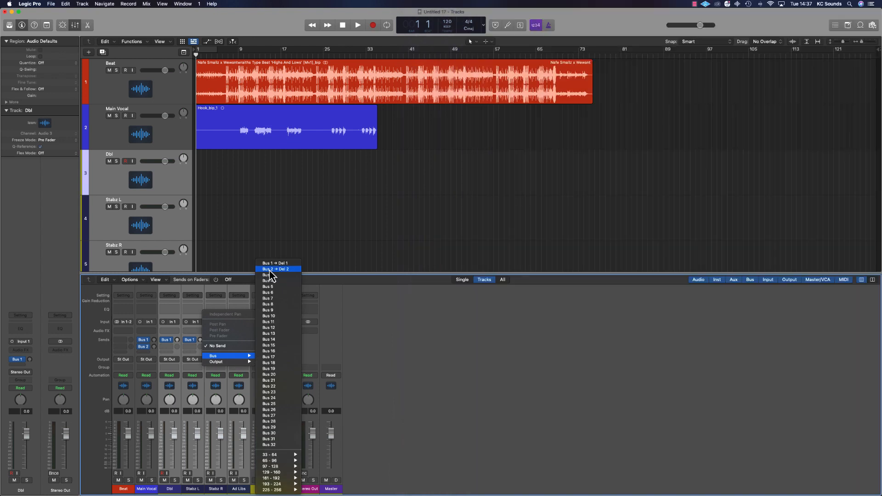
left_click(270, 271)
- Add a third send to Bus 3 on all five vocal tracks, from Main Vocal to Ad Libs
left_click_drag(151, 354, 237, 353)
left_click(237, 352)
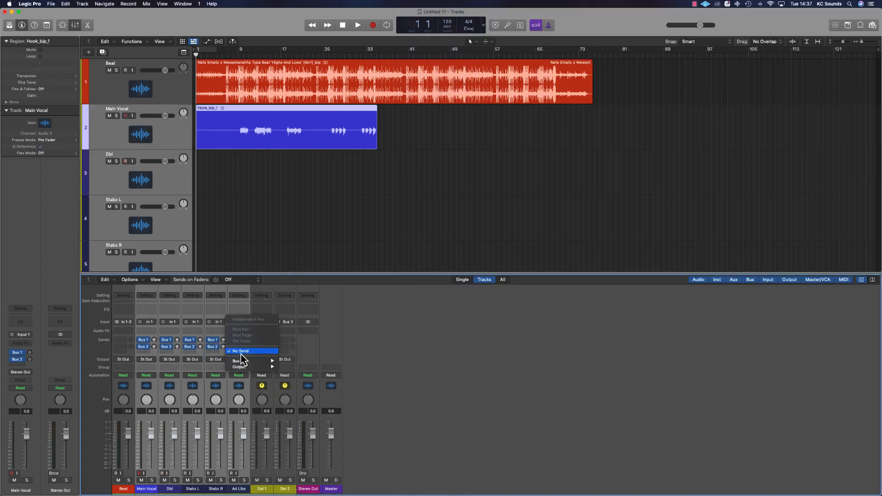
mouse_move(244, 360)
left_click(297, 275)
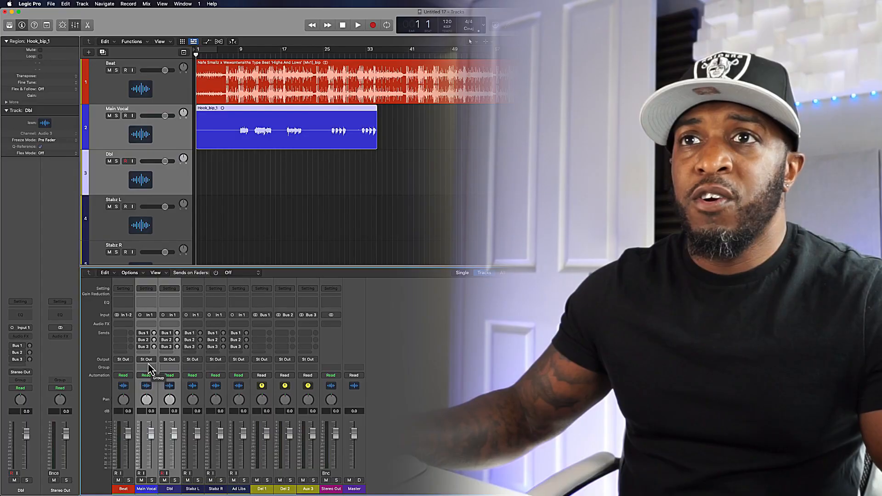
- Route the outputs of the Main Vocal and Dbl tracks to Bus 4
left_click(147, 360)
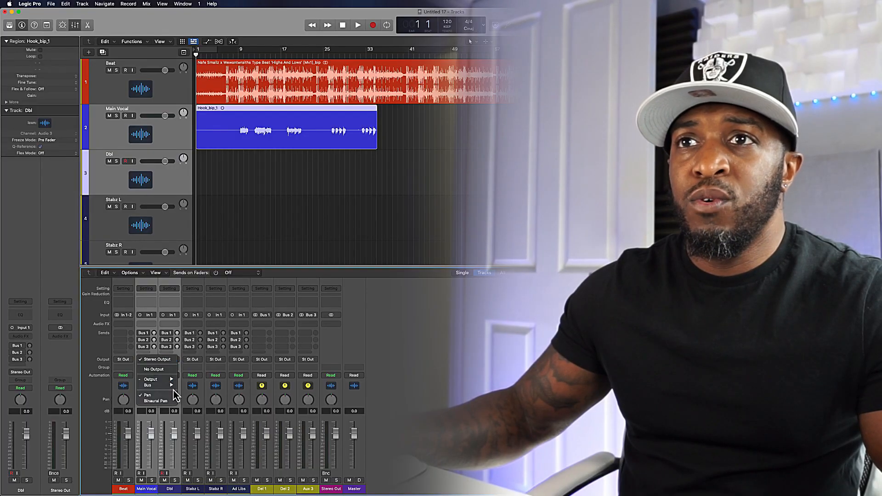
mouse_move(173, 388)
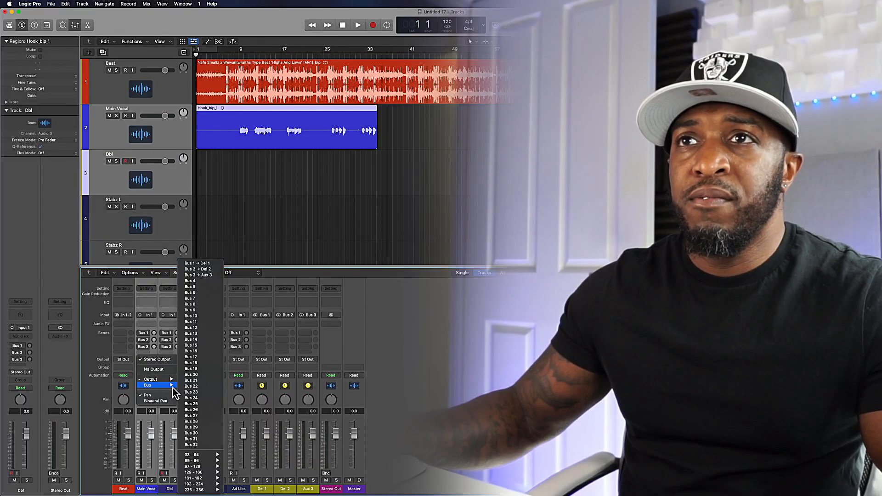
left_click(204, 283)
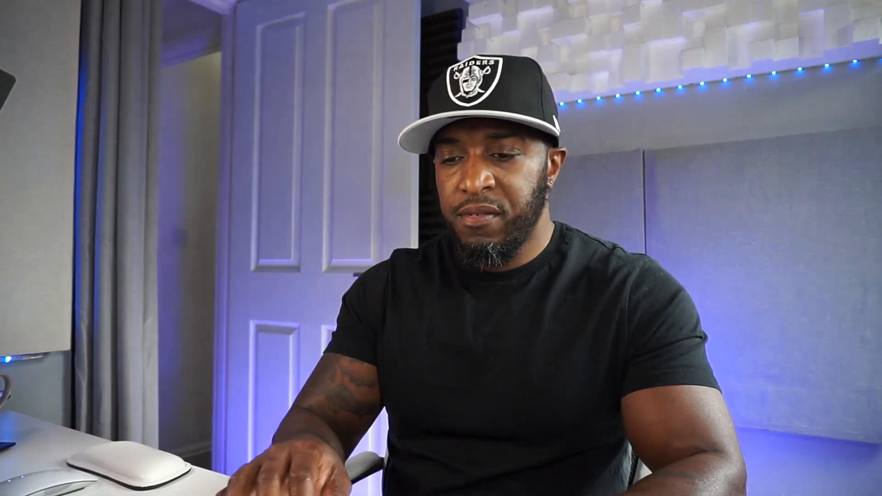
- Rename the Bus 3 aux channel Rev and the Bus 4 aux channel Main Vocal Buss
double_click(308, 489)
type("Rev")
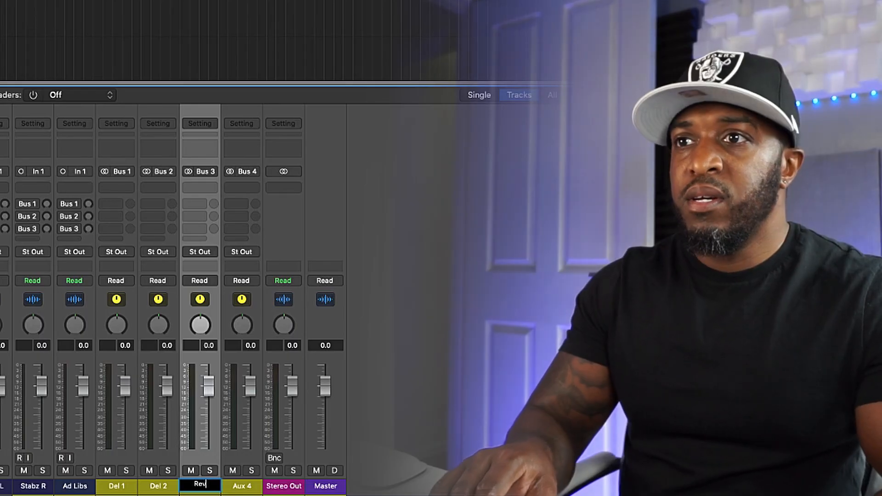
key("Tab")
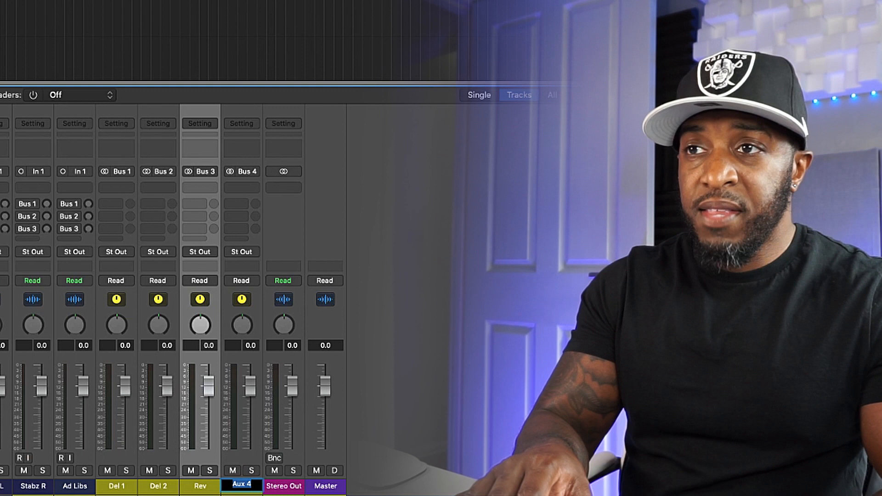
type("Main Vo")
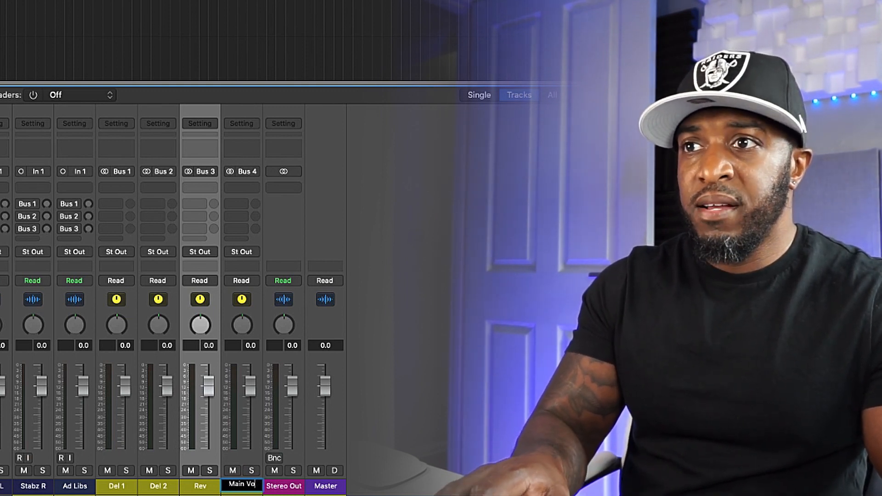
type("cal Buss")
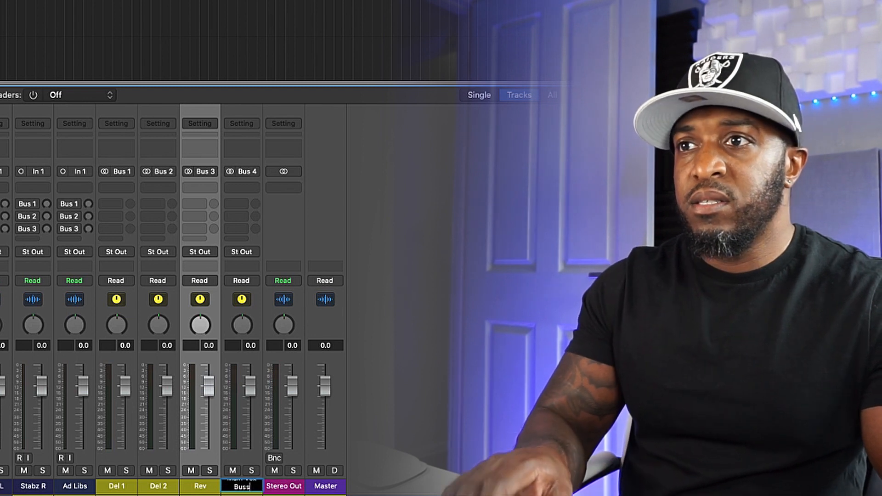
key("Return")
- Route the outputs of Stabz L, Stabz R and Ad Libs to Bus 5 and name its aux channel as the ad-lib Buss
left_click_drag(72, 490, 1, 491)
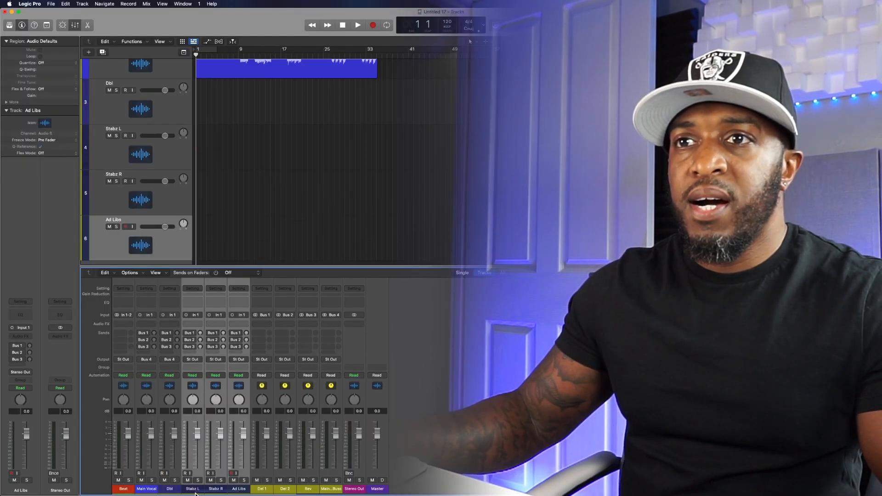
left_click(193, 359)
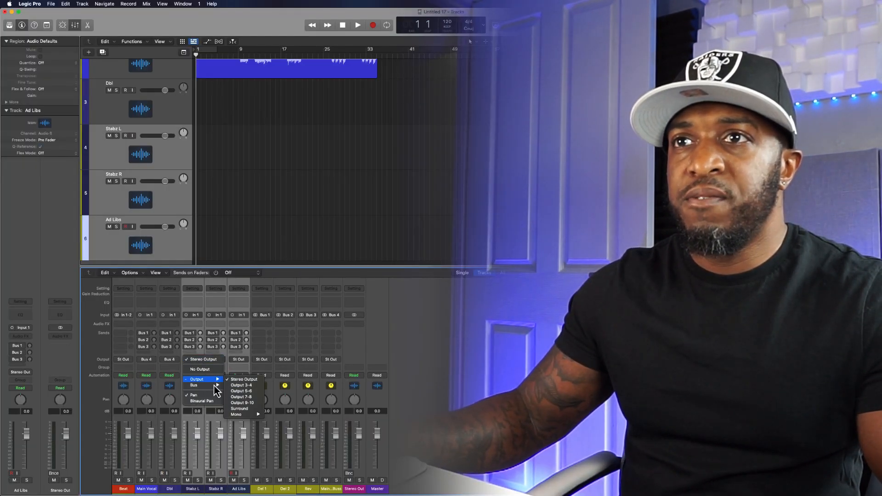
mouse_move(216, 390)
left_click(252, 286)
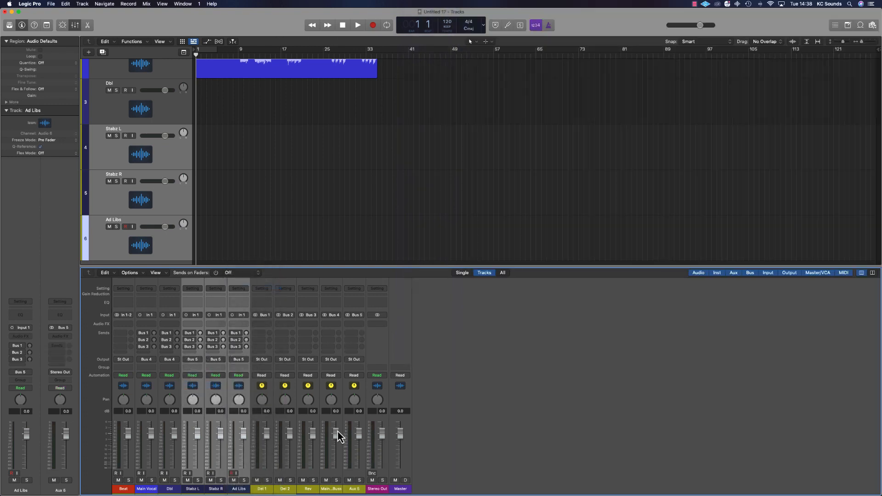
double_click(351, 489)
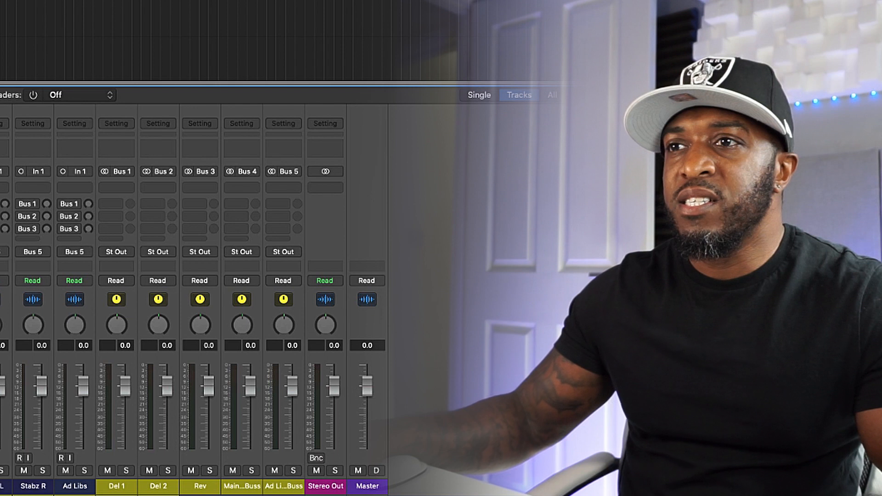
- Colour the Main Vocal Buss and ad-lib Buss channels bright blue
left_click(285, 487, "shift")
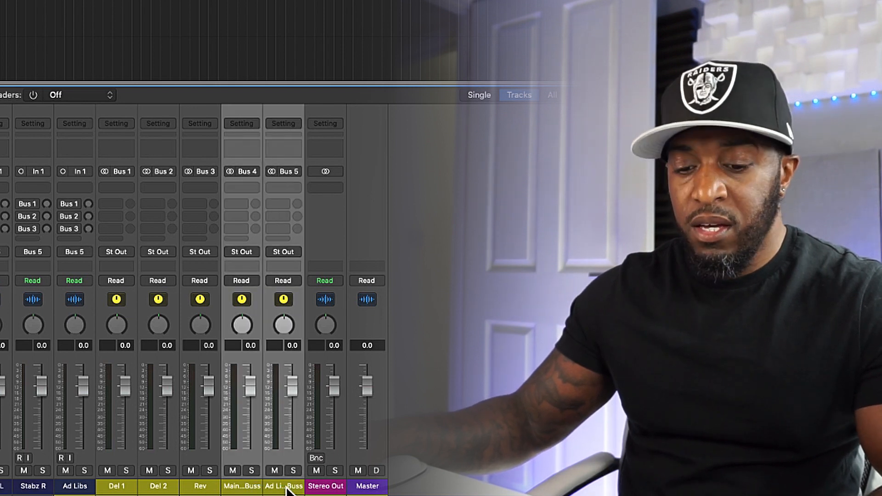
key("alt+c")
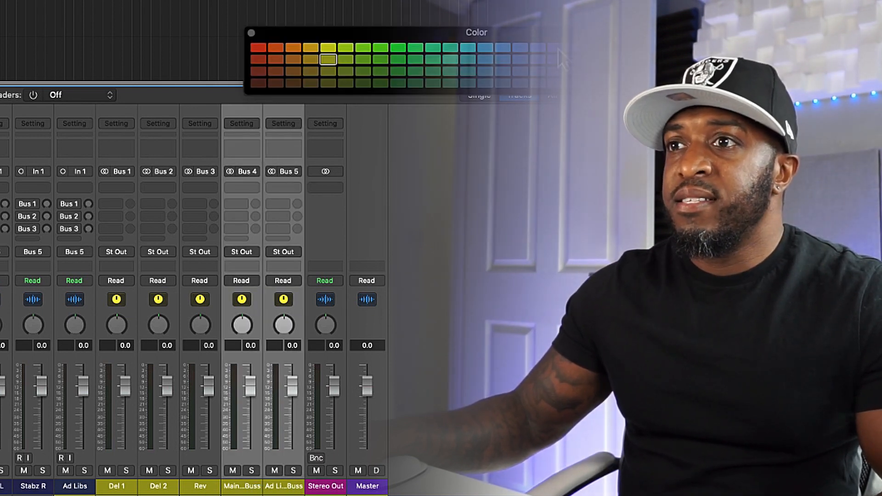
left_click(555, 48)
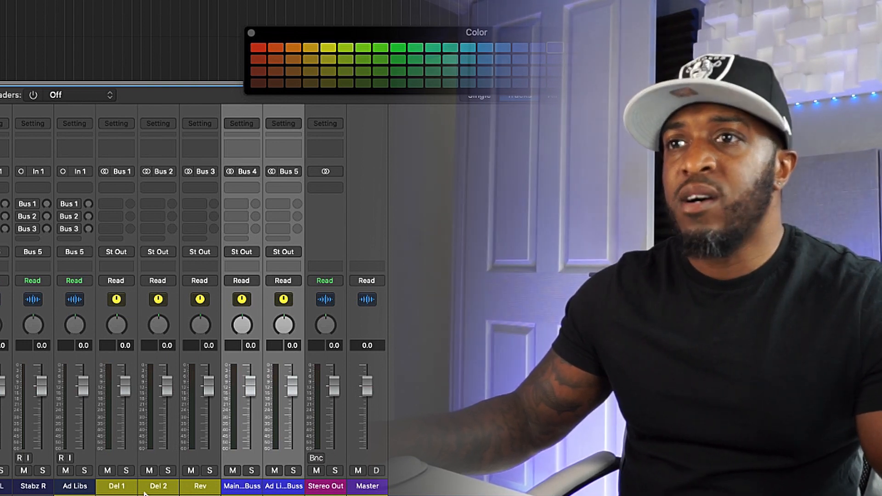
- Colour the Del 1, Del 2 and Rev channels orange, after trying yellow and amber shades
left_click_drag(131, 490, 209, 494)
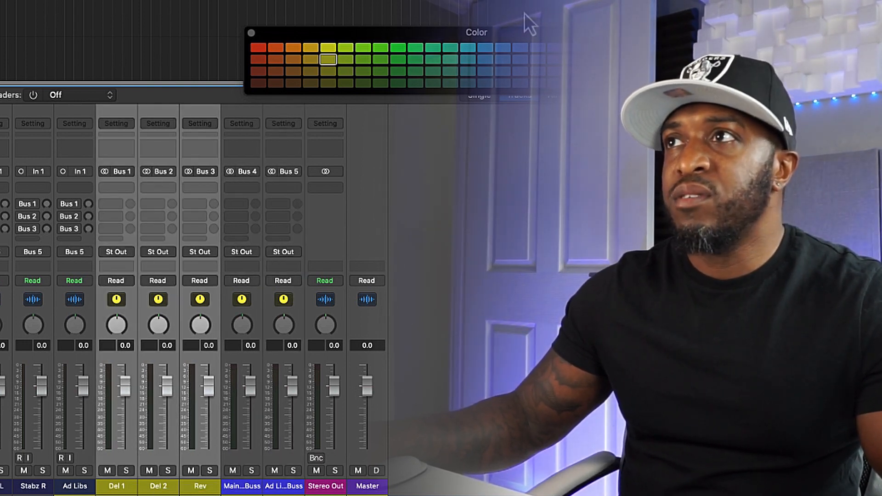
left_click(329, 84)
left_click(330, 50)
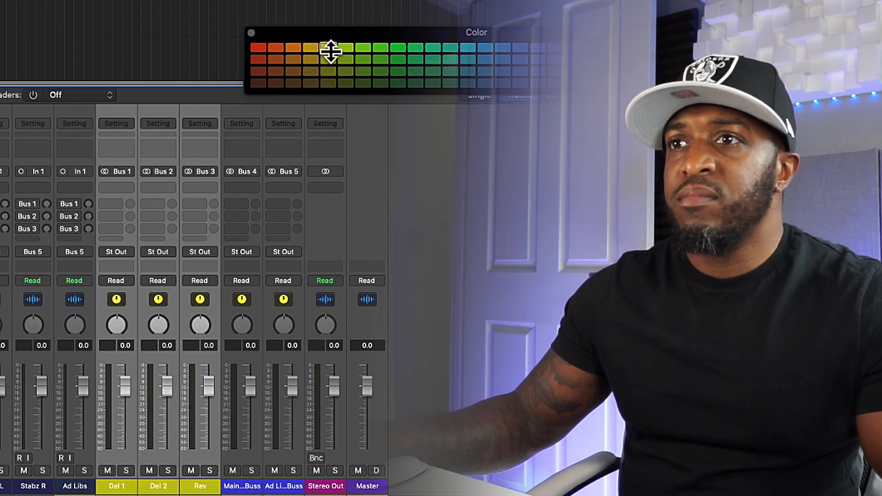
left_click(314, 48)
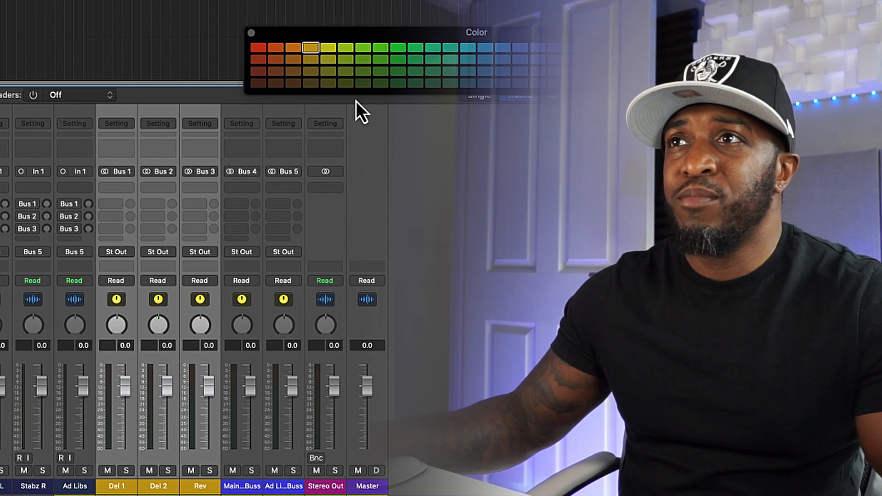
left_click(297, 48)
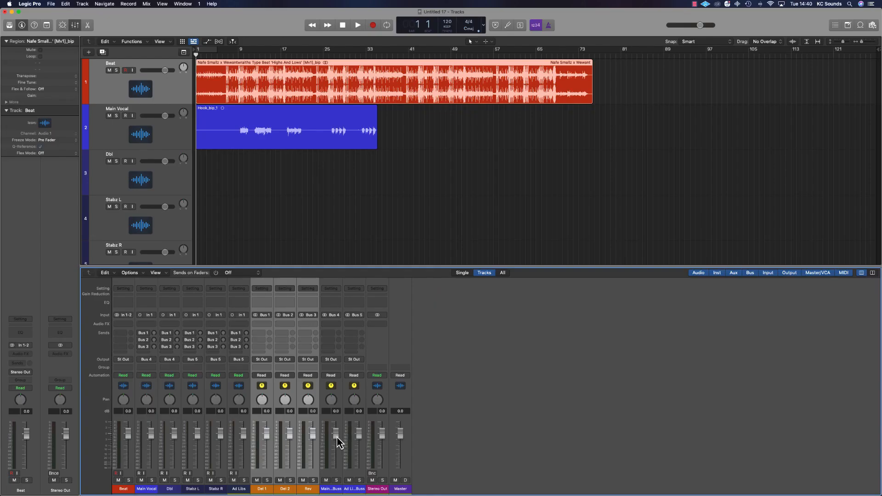
- Adjust the faders of the Main Vocal Buss and ad-lib Buss channels, resetting the ad-lib Buss to 0.0 dB
left_click_drag(337, 437, 348, 442)
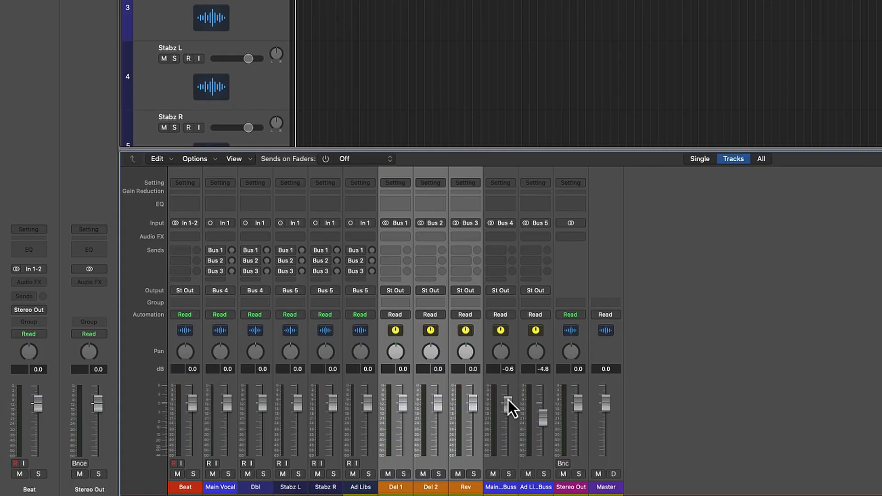
left_click(540, 421, "alt")
left_click_drag(507, 417, 507, 415)
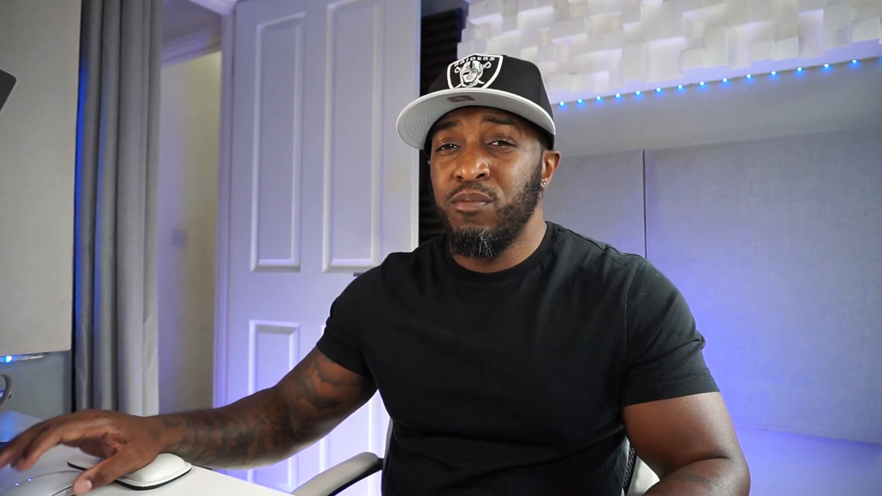